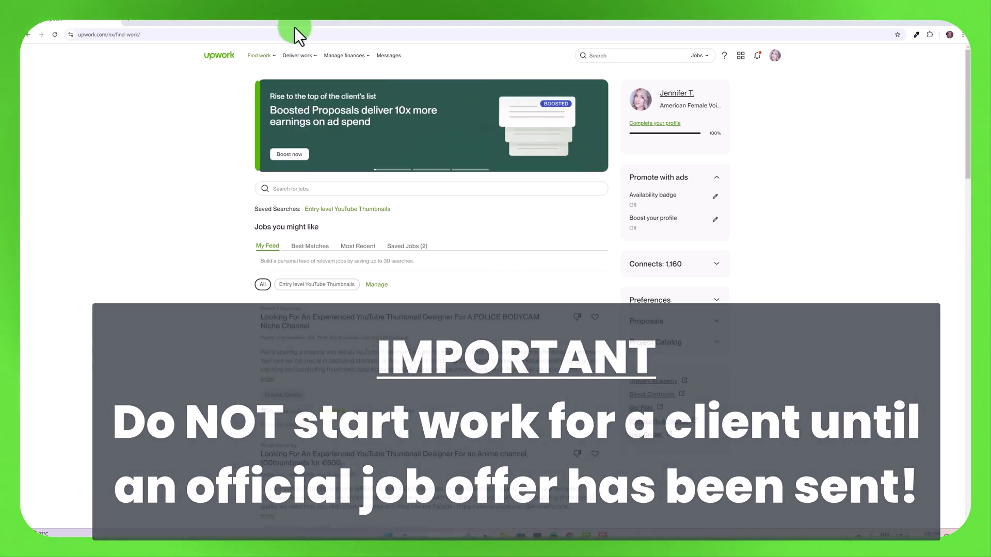
Drop open the Deliver work menu in Upwork's top navigation.
mouse_move(298, 55)
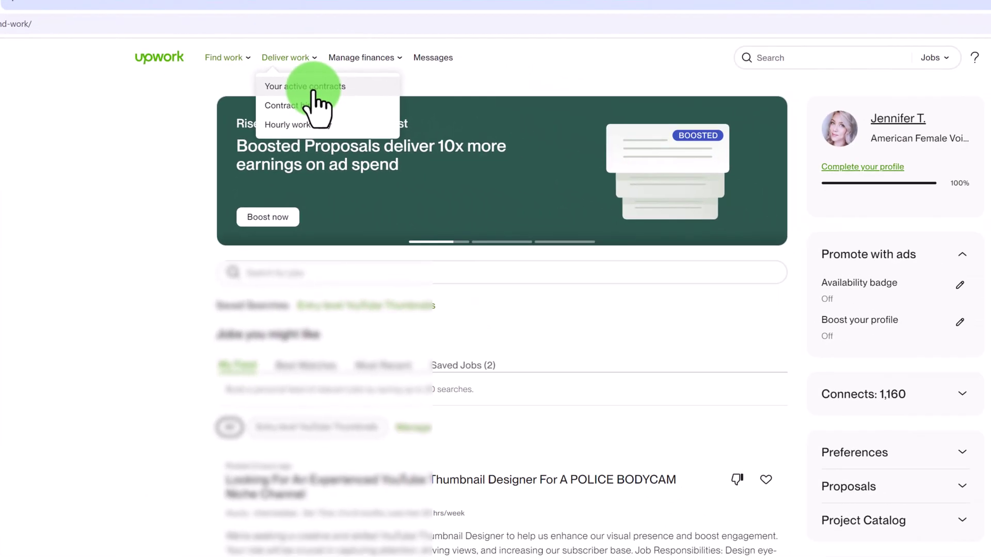
Go to Your active contracts from the Deliver work menu.
click(420, 123)
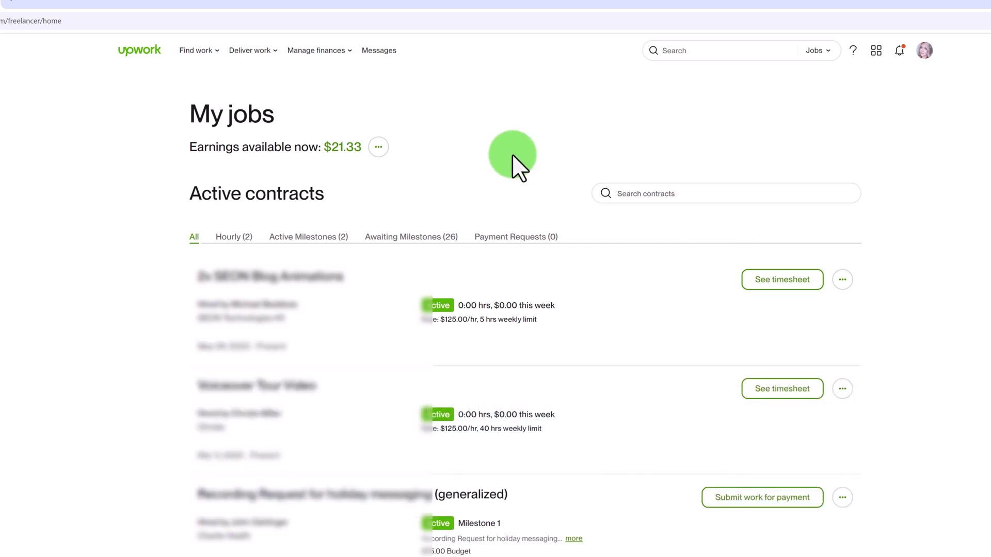
Check escrow under Active Milestones (2), then filter to the Hourly (2) contracts.
click(309, 236)
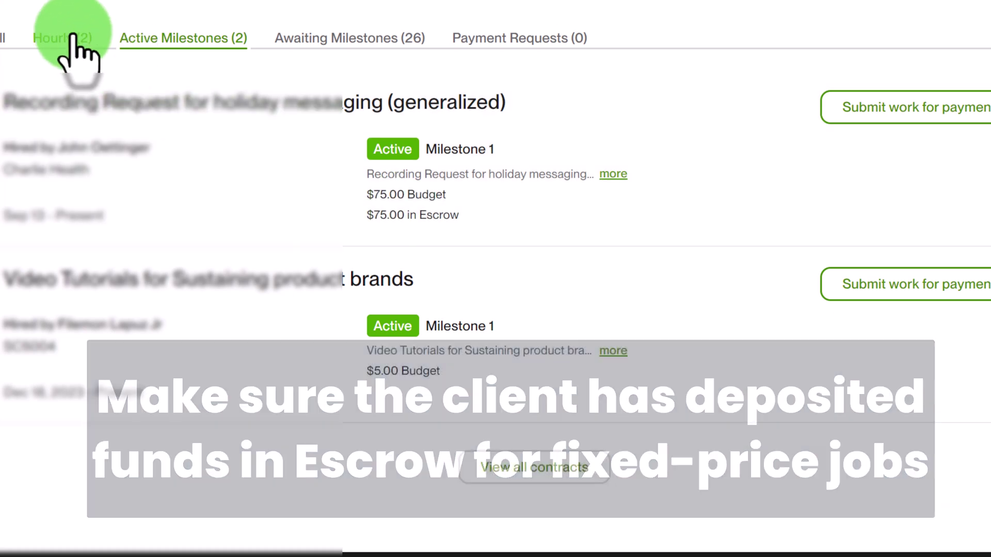
click(77, 37)
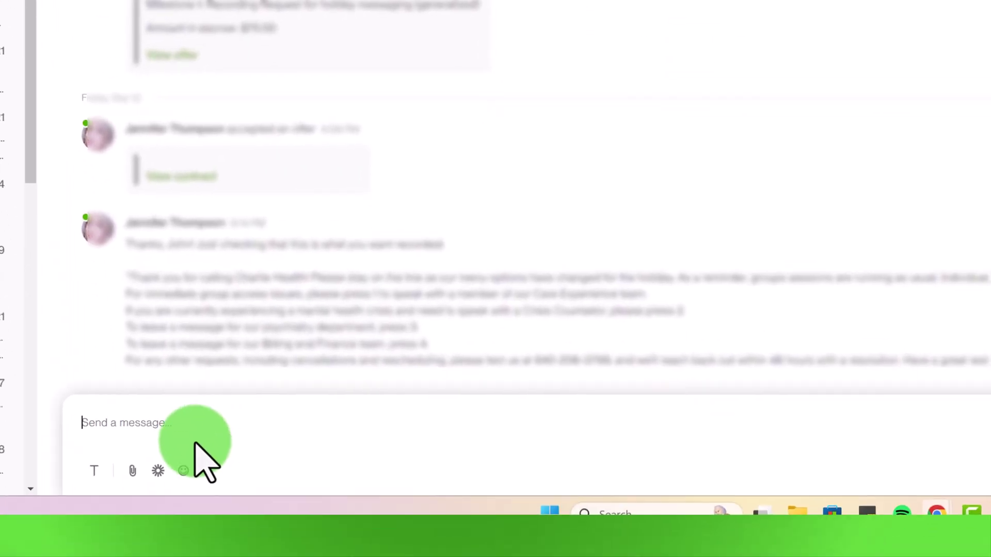
Start a message to the client and look over the Upload a file / Dropbox options, then dismiss them.
click(149, 418)
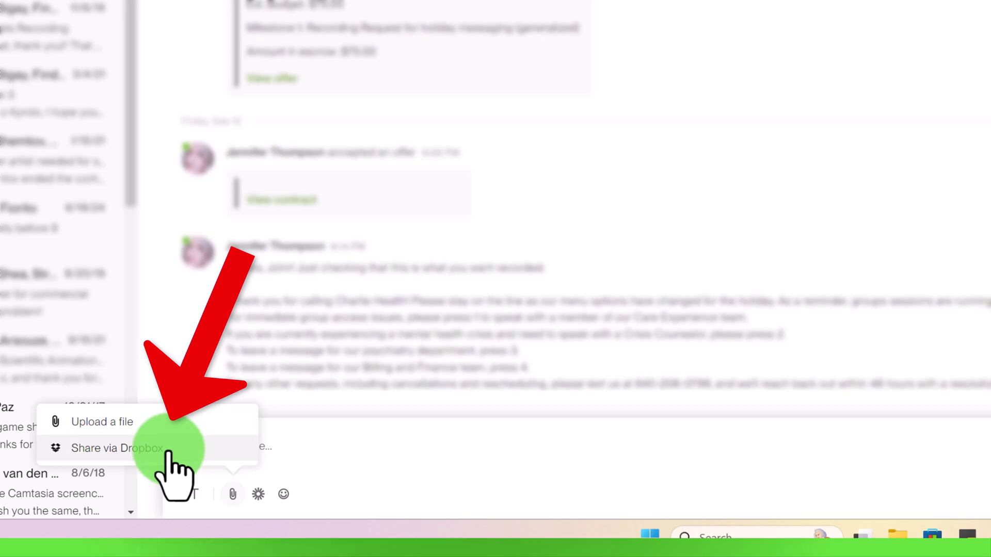
click(266, 447)
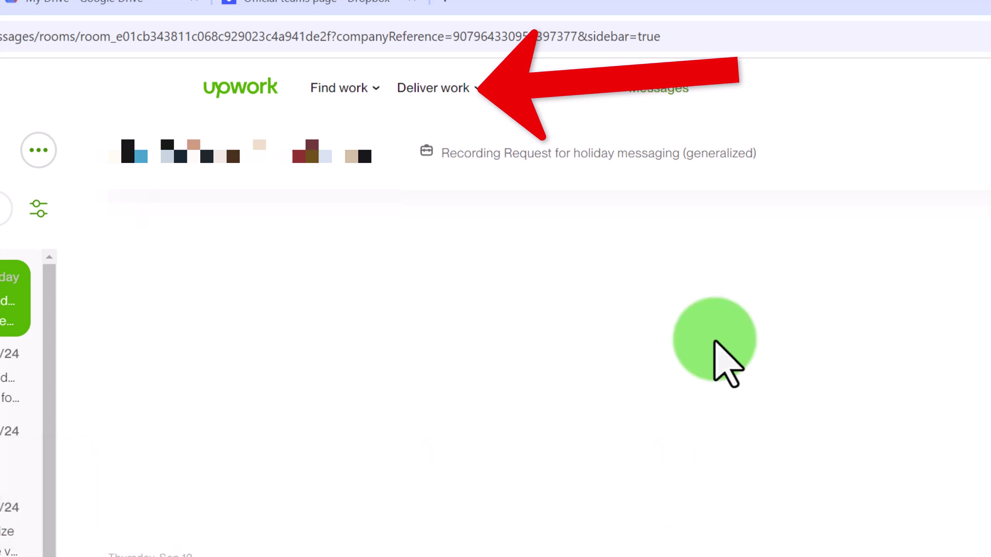
Open Submit work for payment for the $75.00 holiday messaging milestone from active contracts.
click(465, 87)
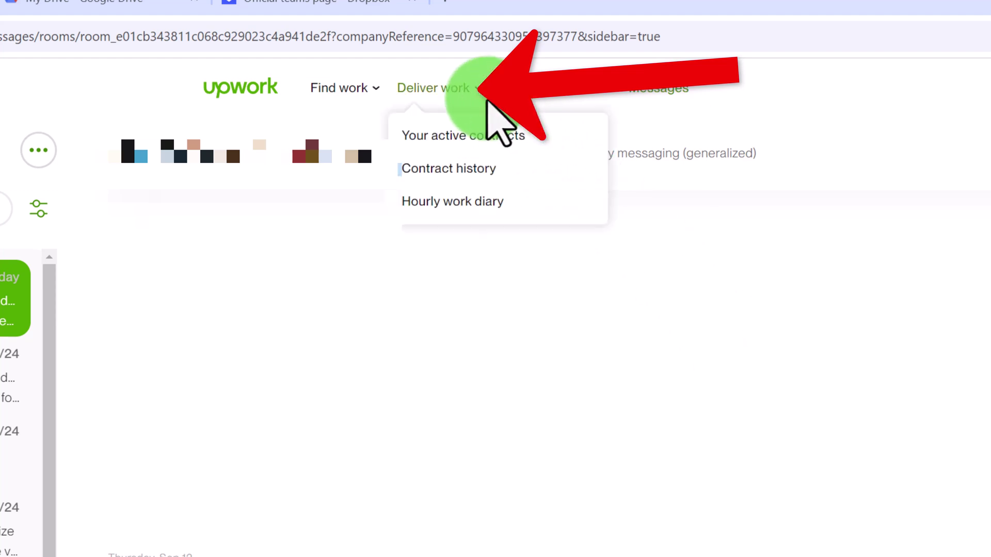
click(462, 147)
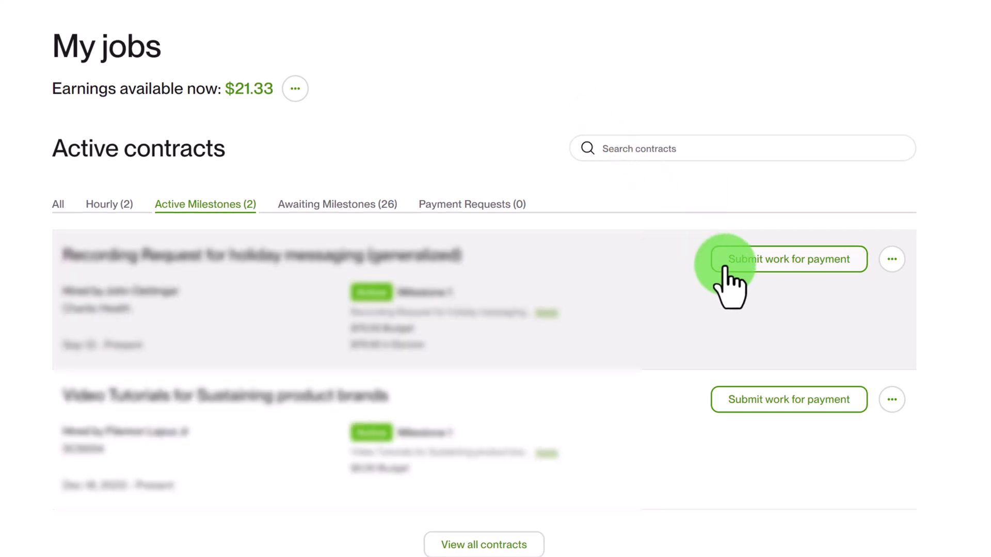
click(725, 267)
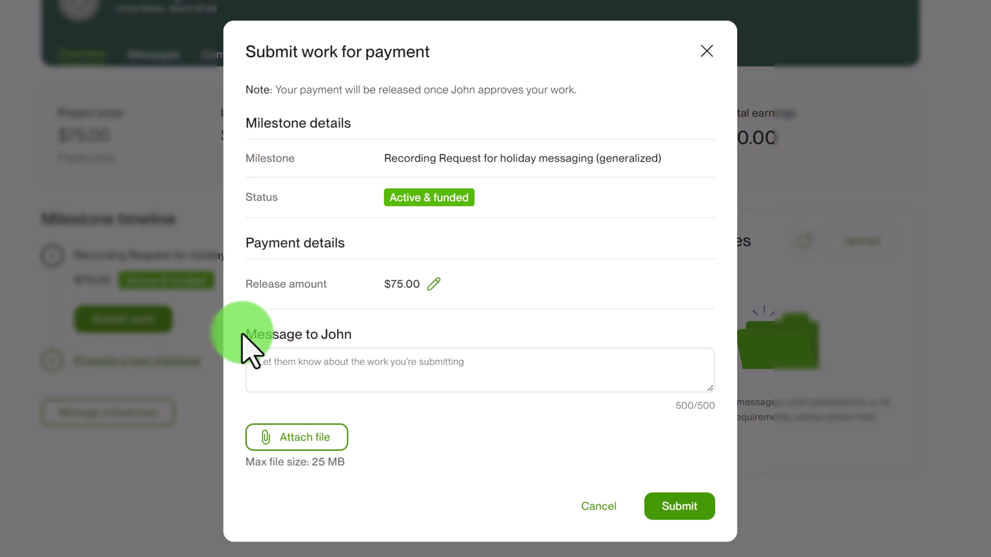
Write the client a note that the recording is finished and attached, then attach the WAV file.
click(359, 361)
text(Hi John)
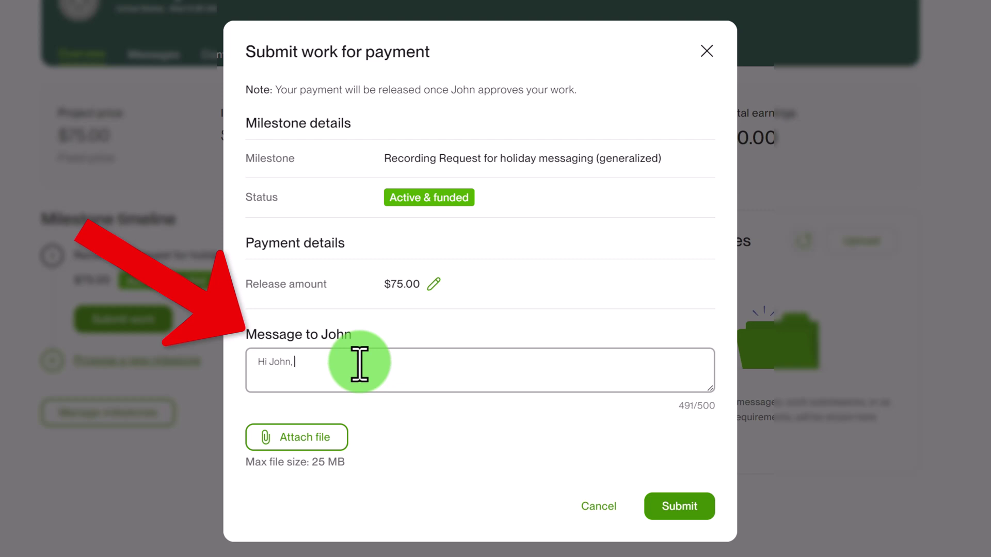
text(, I finished)
text(the recording. I have attached it below in the same file format as the previous recording. Thank you!)
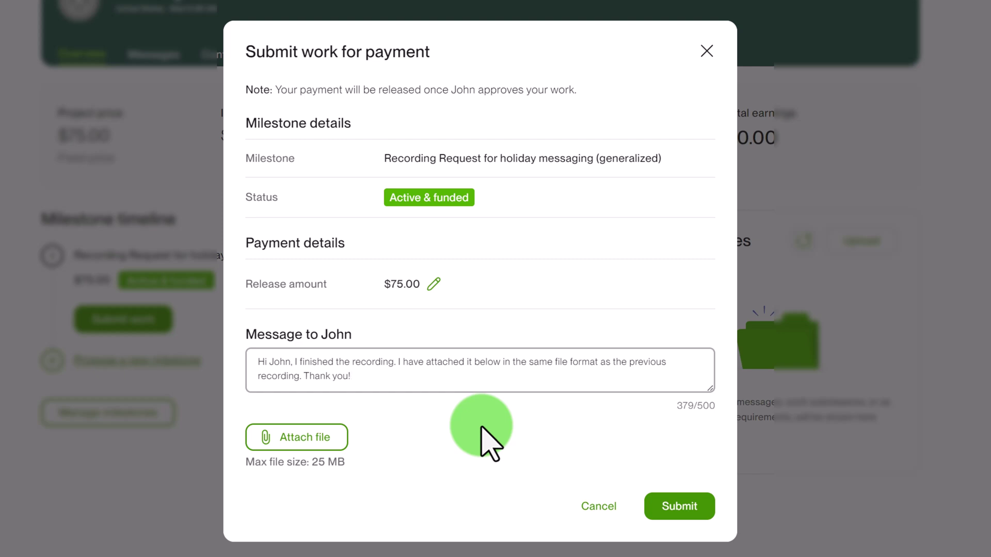
click(316, 448)
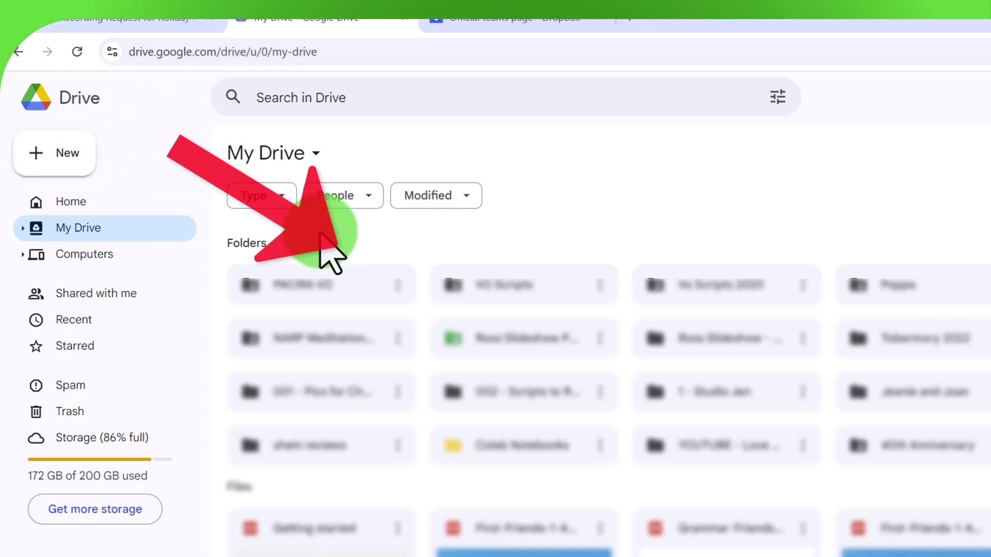
Create an 'Upwork Jobs' folder in My Drive with a 'Voicemail Recordings' subfolder.
right_click(321, 235)
click(405, 251)
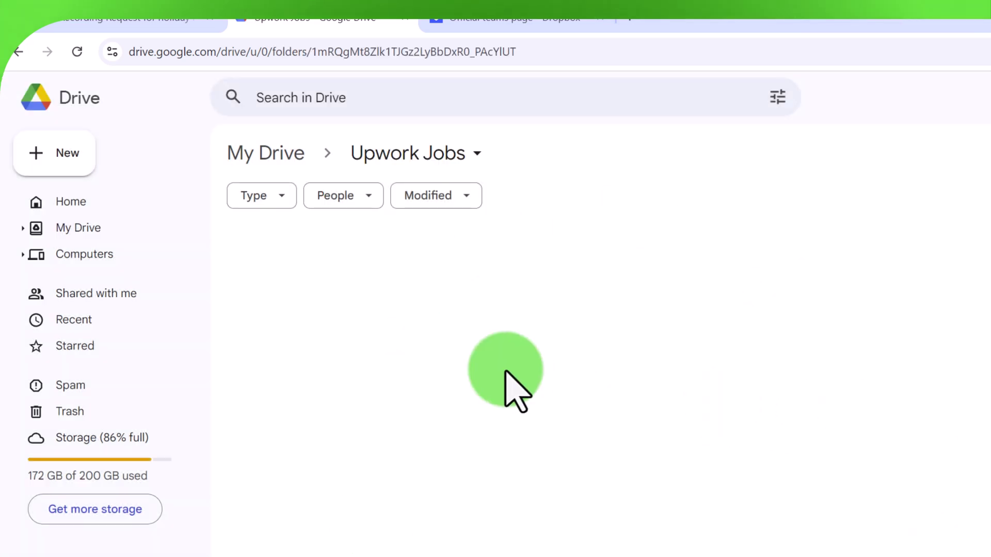
right_click(487, 363)
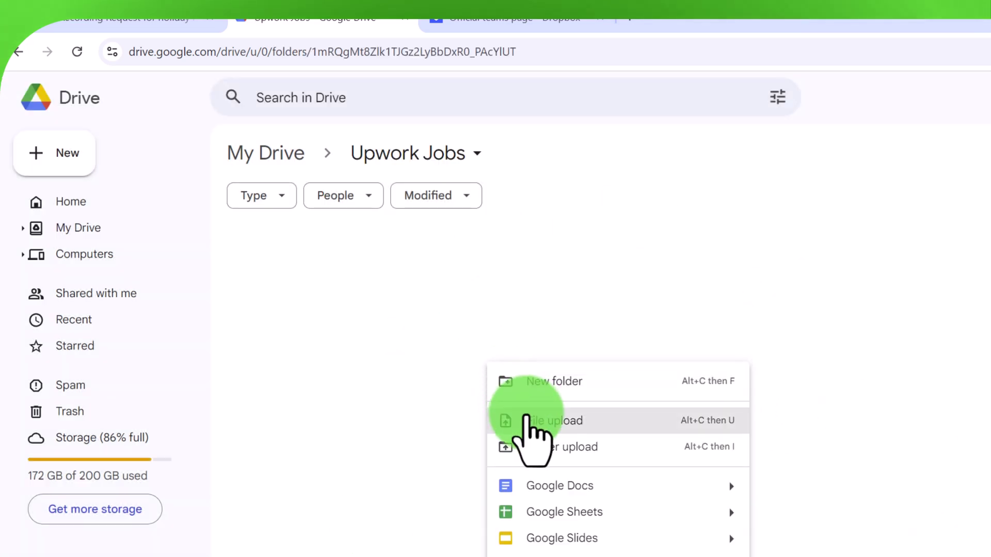
click(529, 375)
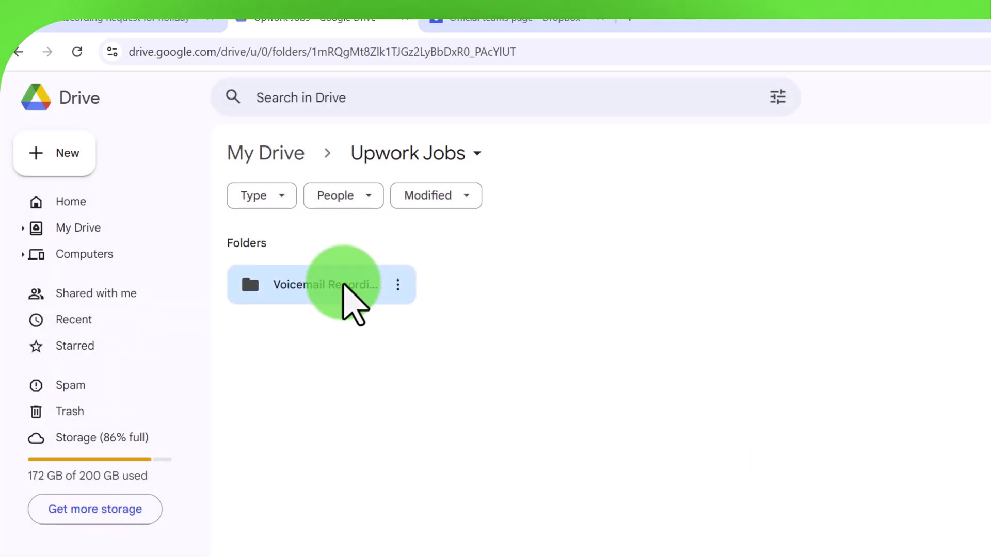
Upload the holiday recording audio file into the Voicemail Recordings folder.
double_click(344, 283)
right_click(476, 365)
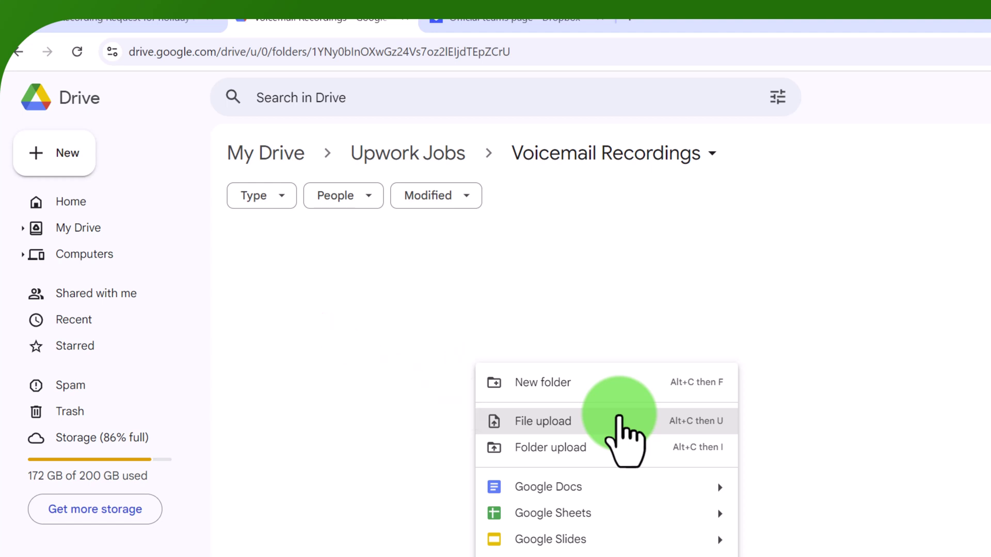
click(619, 419)
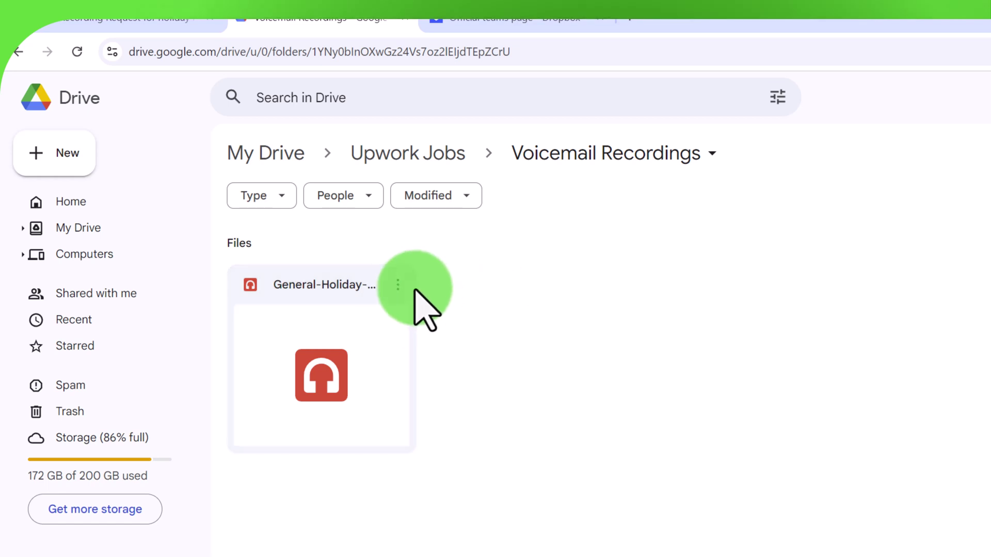
Set General-Holiday-Recording.wav to Anyone with the link as Viewer and copy its share link.
click(397, 285)
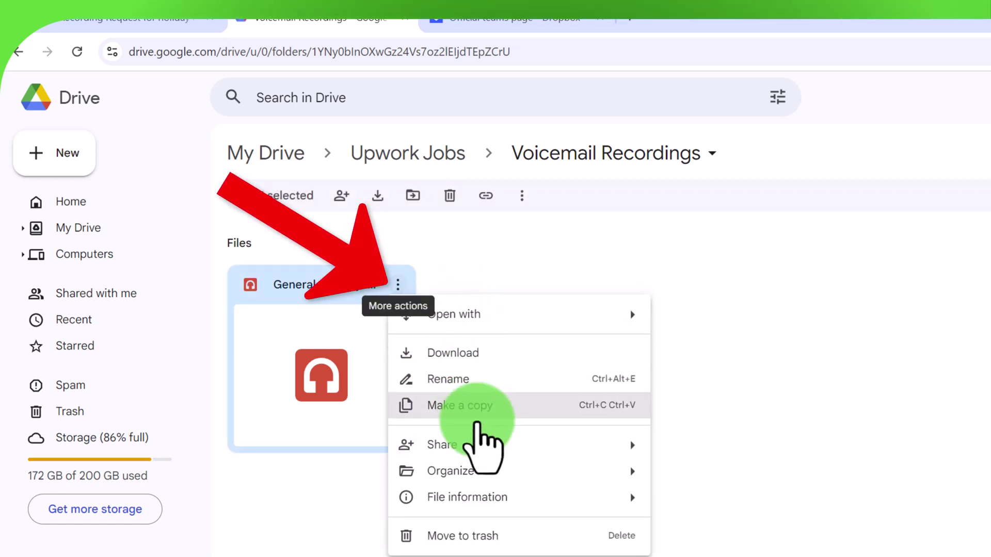
mouse_move(486, 447)
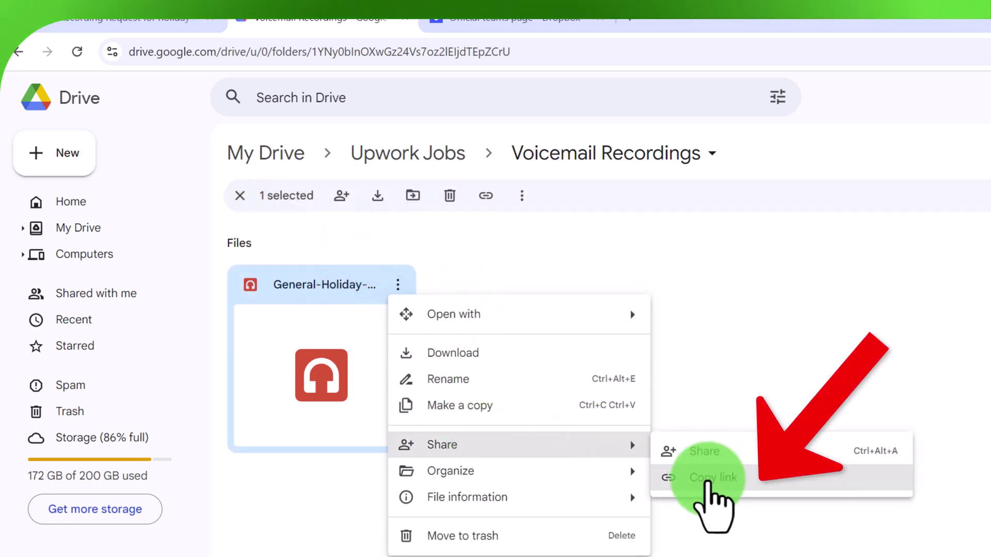
click(734, 472)
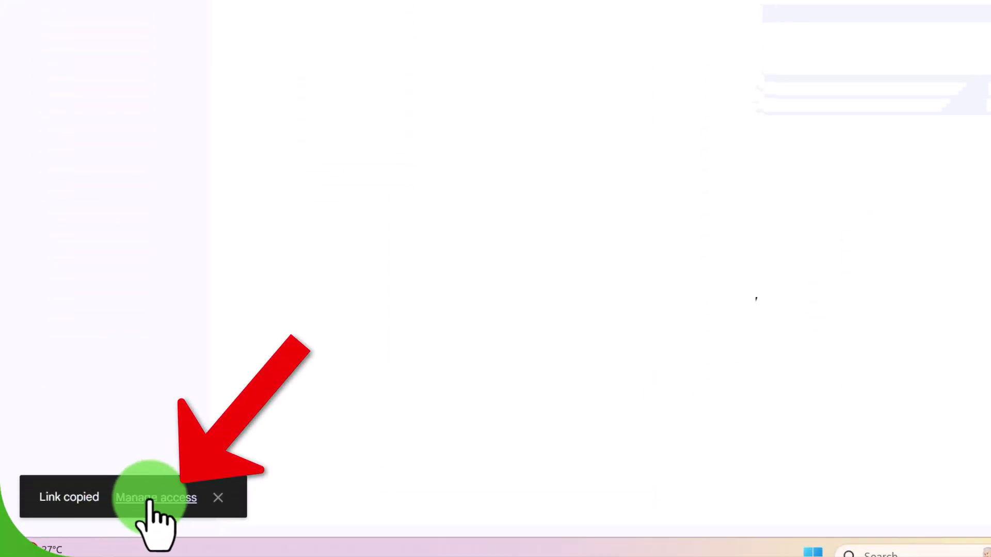
click(150, 502)
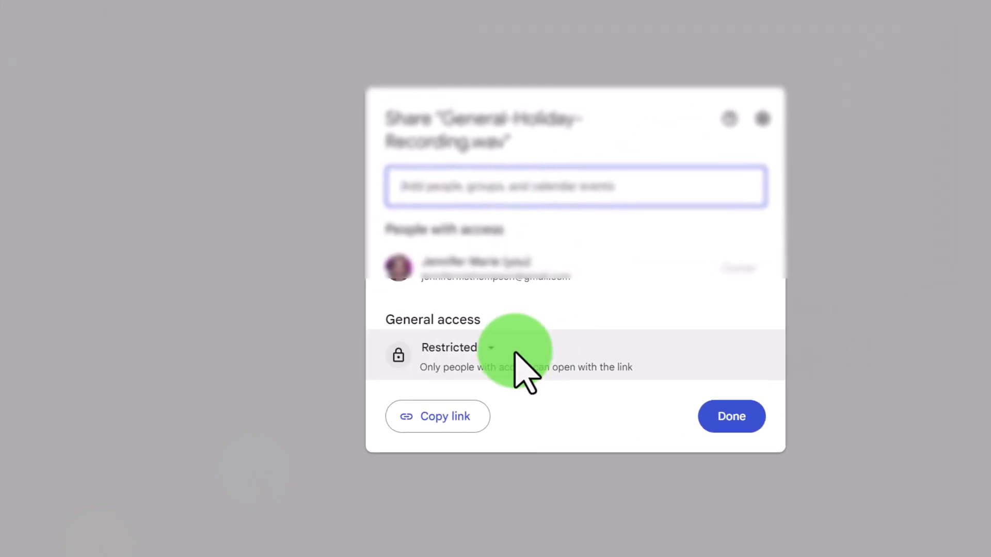
click(486, 351)
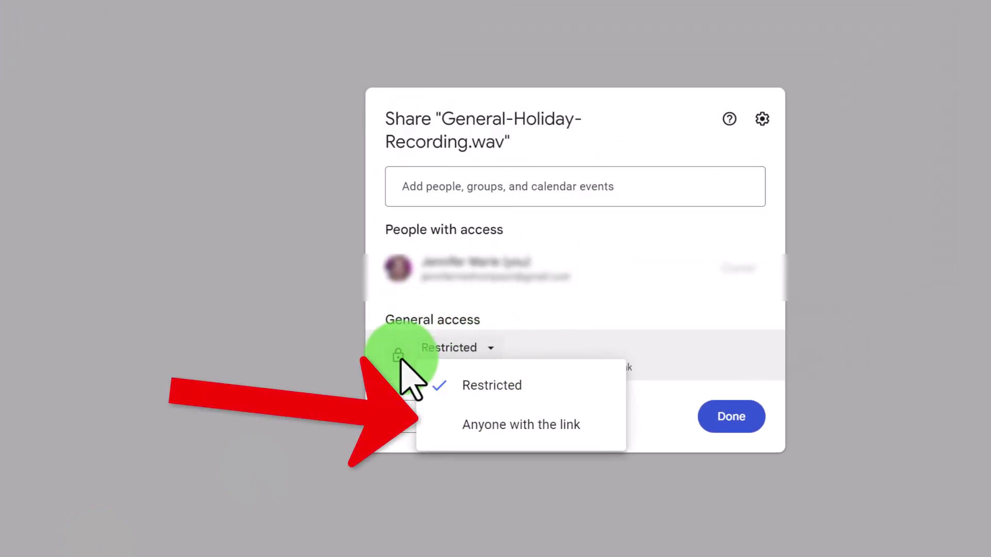
click(567, 423)
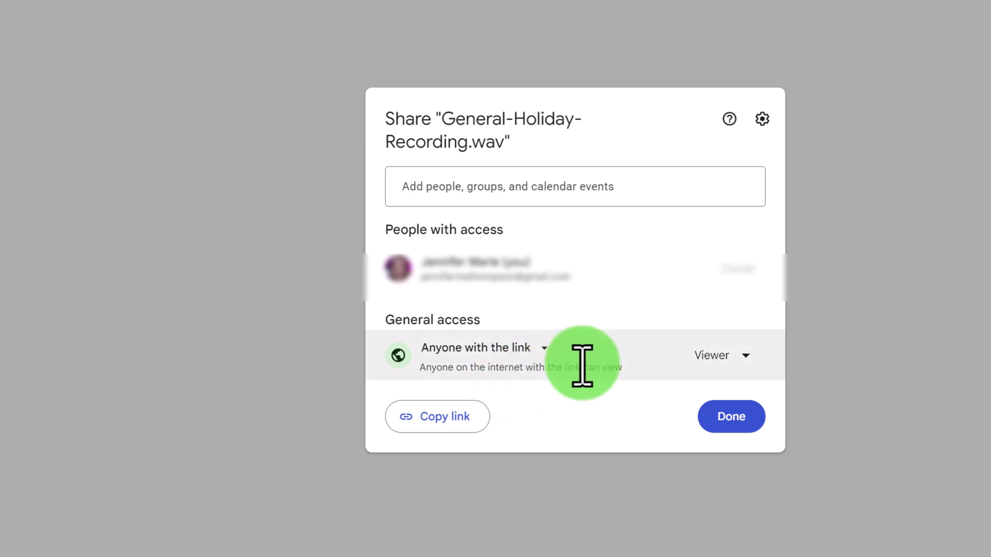
click(734, 356)
click(741, 342)
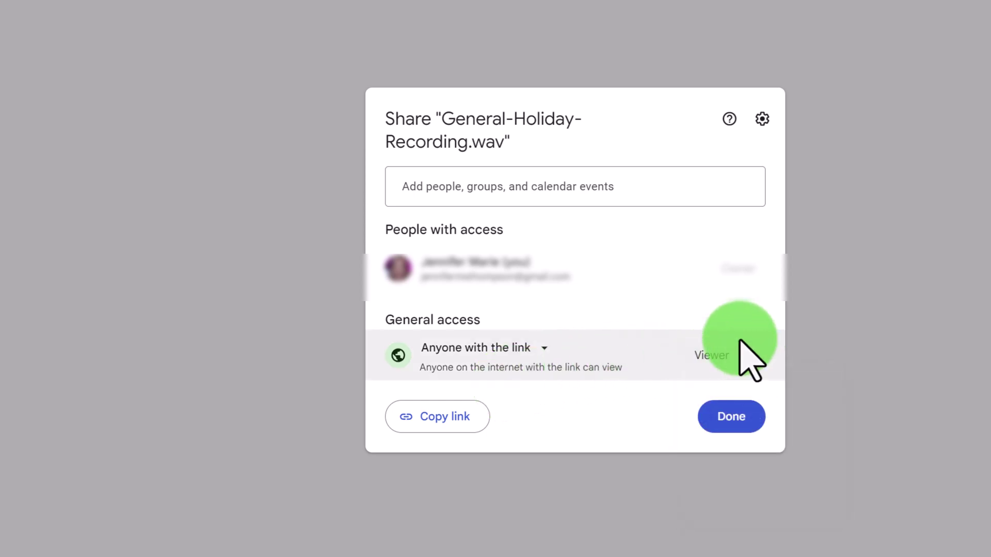
click(442, 419)
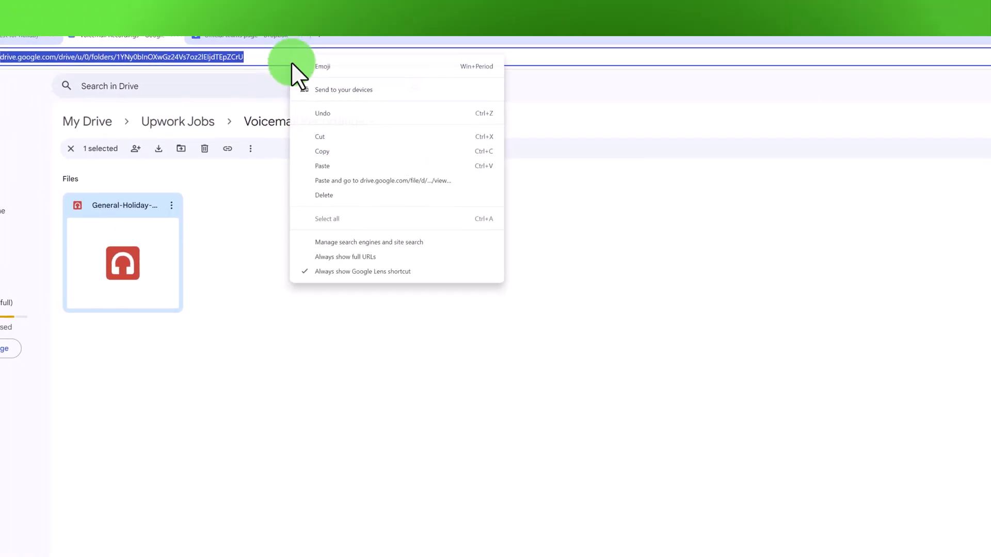
Try the Drive link in the client message, remove it, and submit the $75.00 milestone.
click(360, 182)
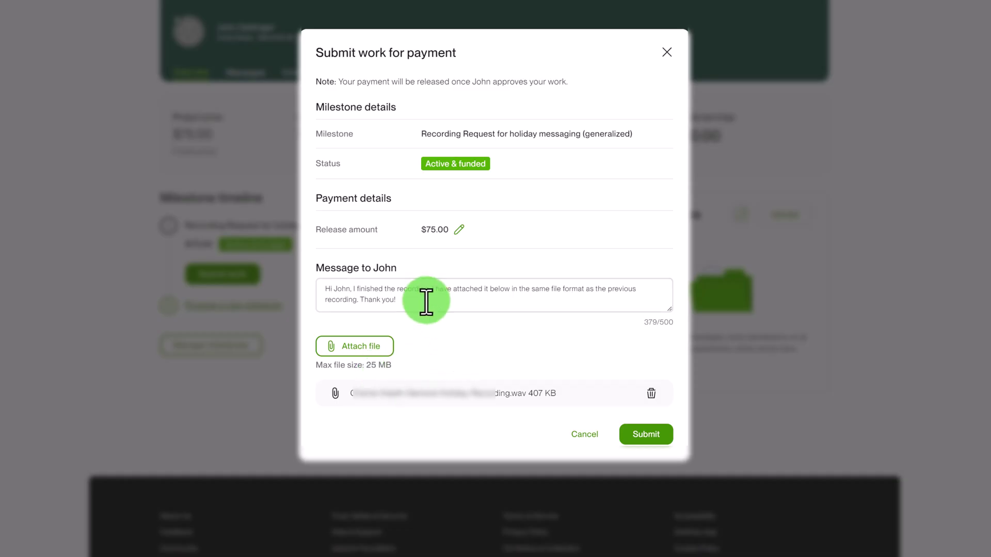
right_click(442, 308)
click(482, 418)
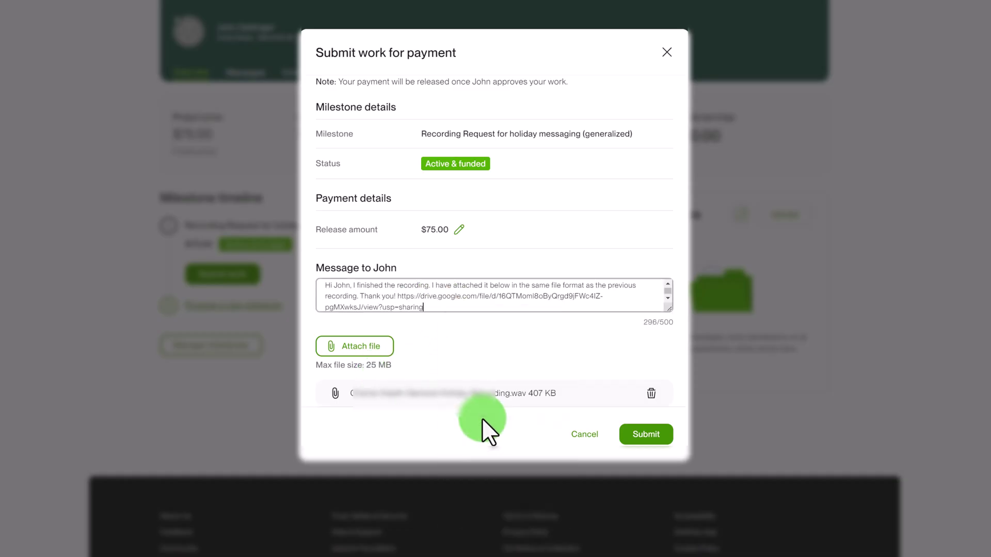
drag(438, 309, 397, 297)
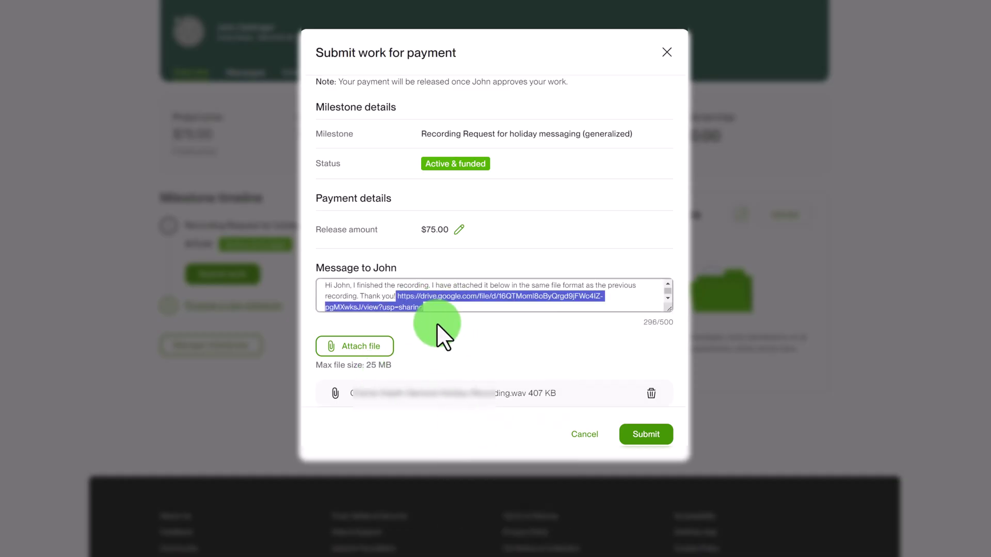
key(BackSpace)
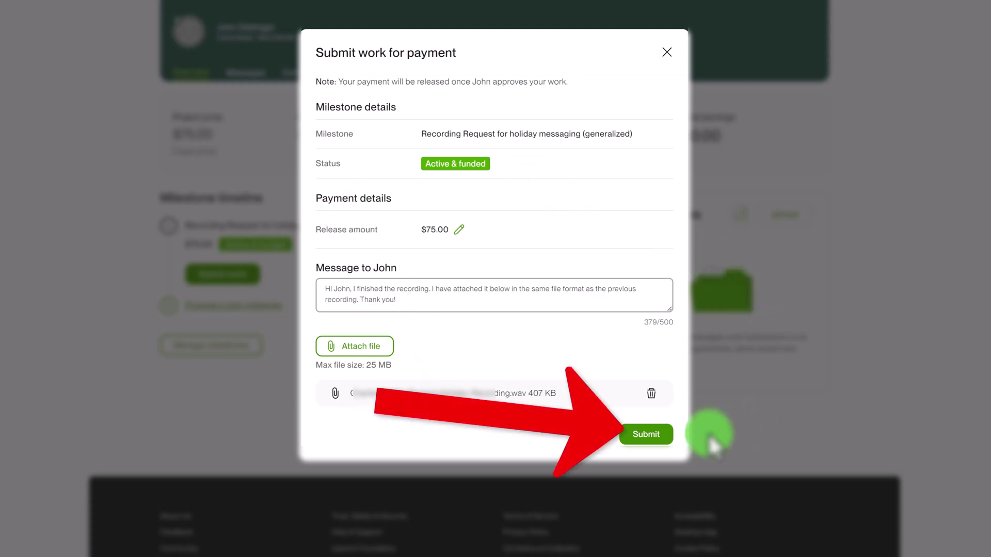
click(665, 444)
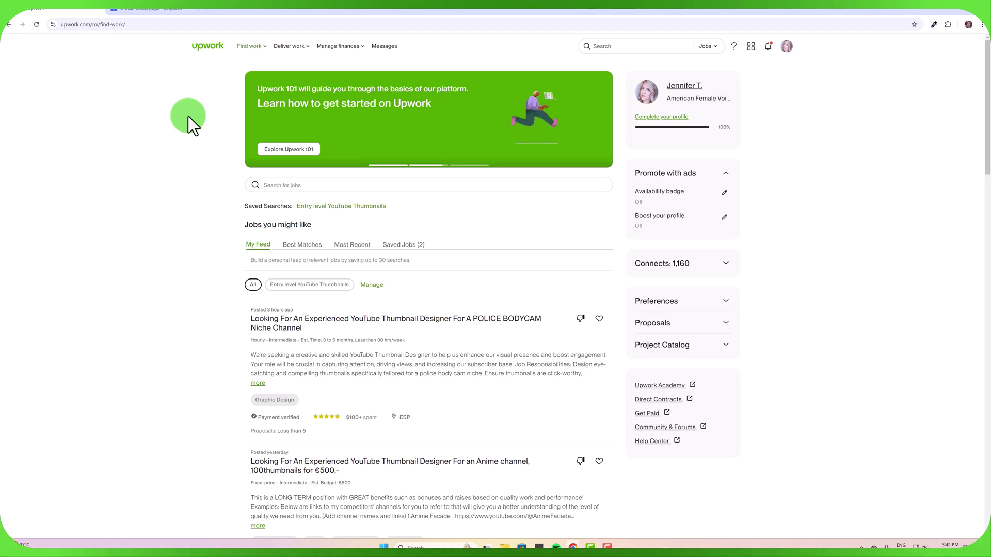
Wait for the submission to complete and return to the Find Work job feed.
mouse_move(289, 46)
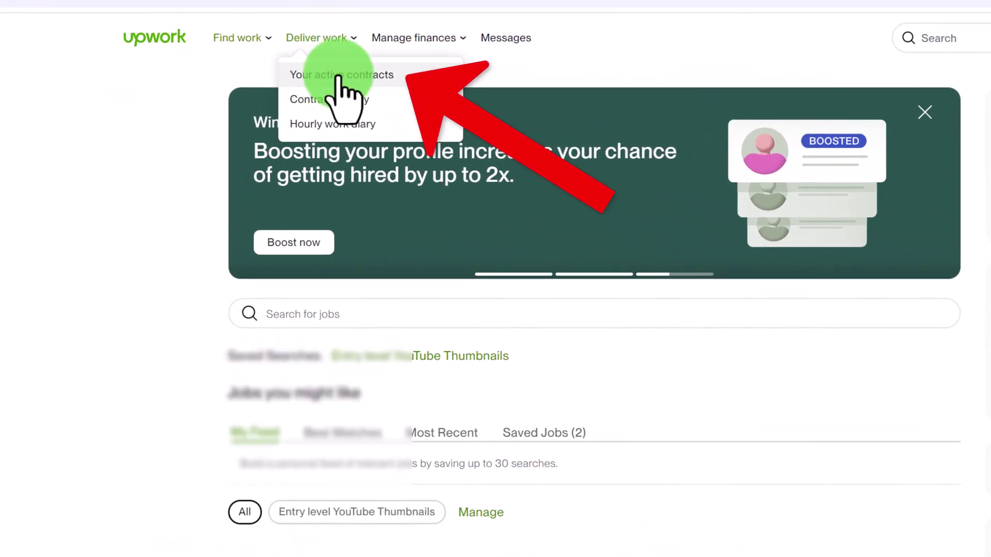
Filter active contracts to Payment Requests, showing the holiday messaging milestone's $75.00 request from Sep 18.
click(338, 77)
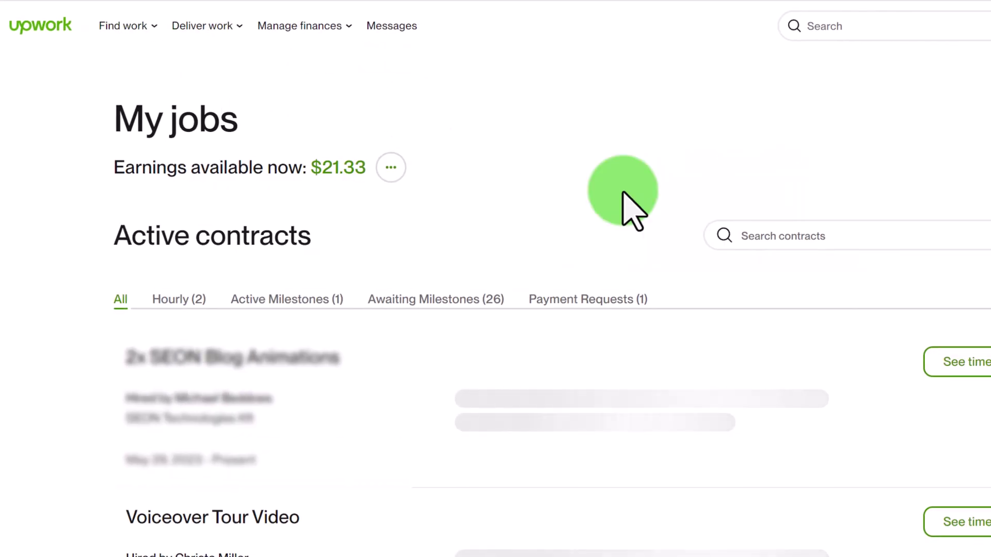
click(604, 302)
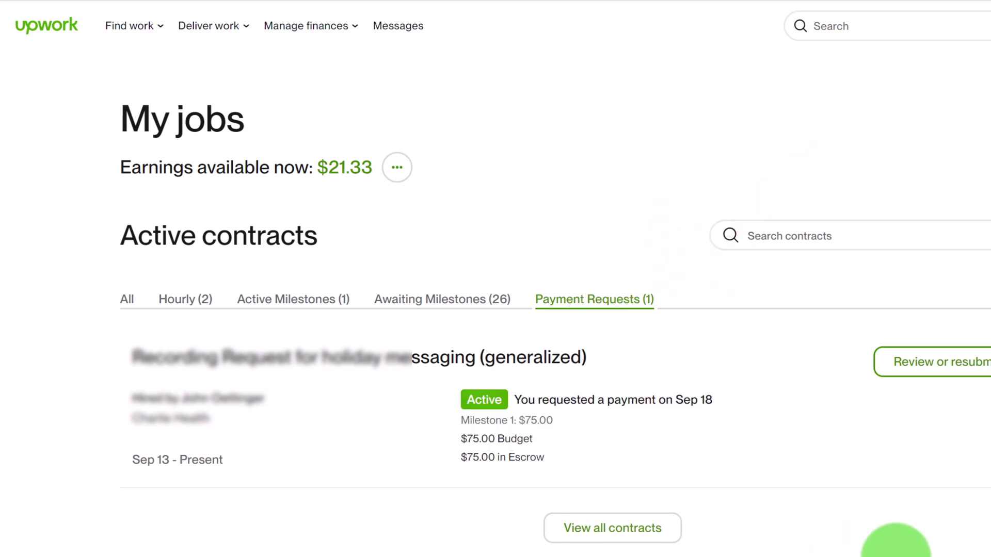